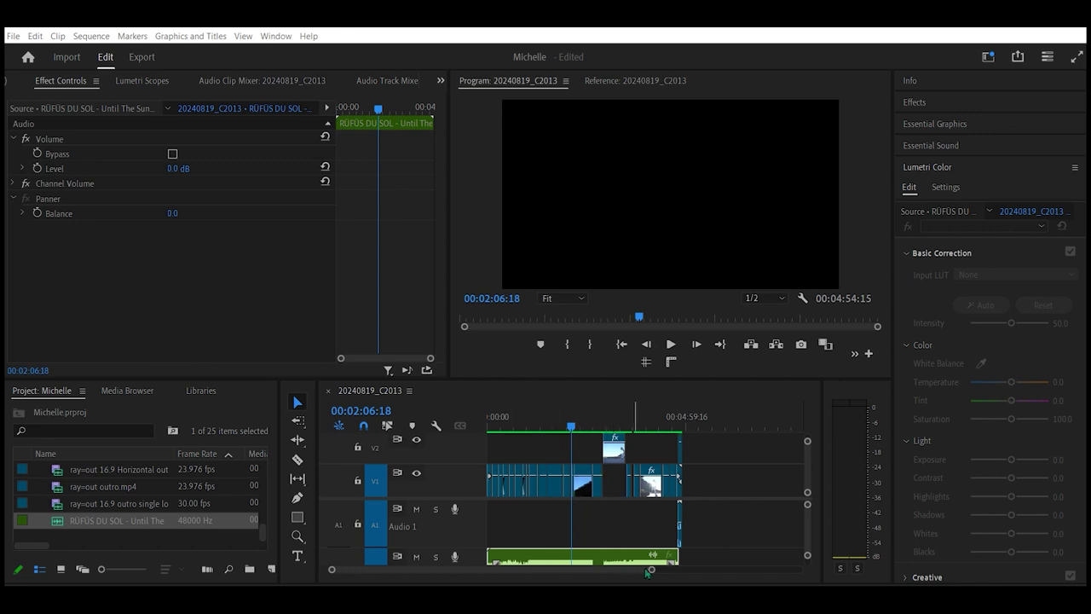
# Step: Inspect the opening video clip's effects and the music clip, then play the sequence
pyautogui.moveTo(652, 572); pyautogui.dragTo(600, 552)
pyautogui.scroll(2, 600, 553)
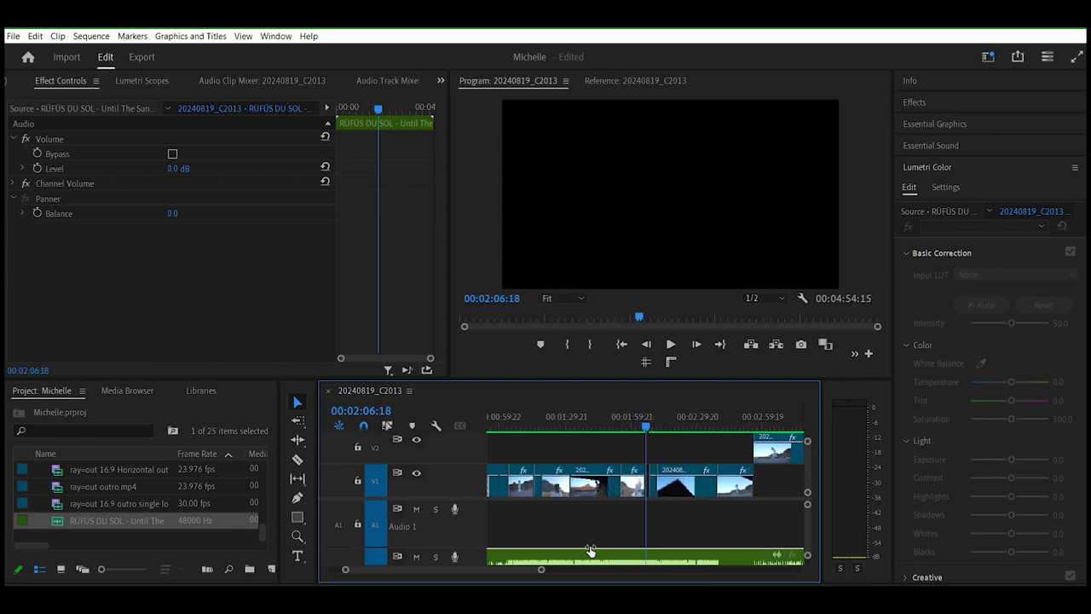
pyautogui.click(648, 431)
pyautogui.click(753, 429)
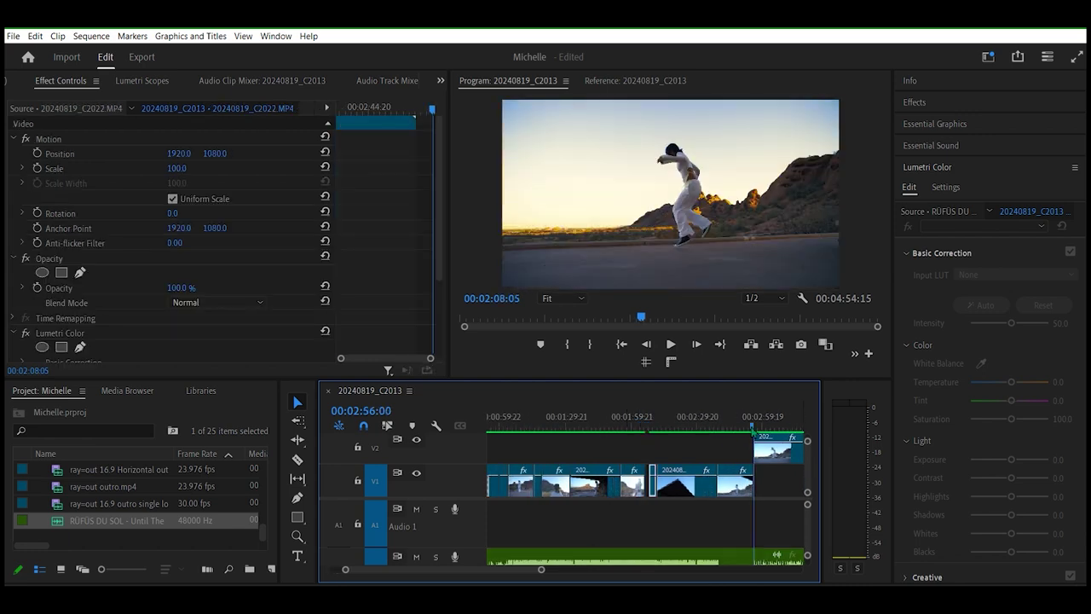
pyautogui.click(723, 545)
pyautogui.press('space')
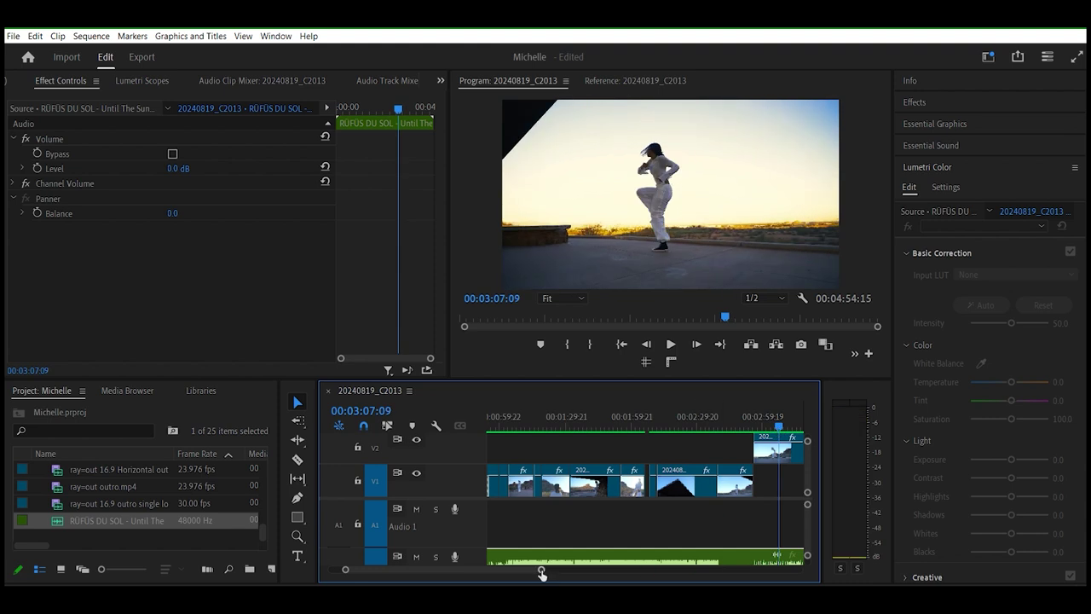
# Step: Zoom the timeline in on the later clips and bring the playhead to about 03:38
pyautogui.moveTo(542, 574); pyautogui.dragTo(602, 569)
pyautogui.moveTo(648, 426); pyautogui.dragTo(665, 429)
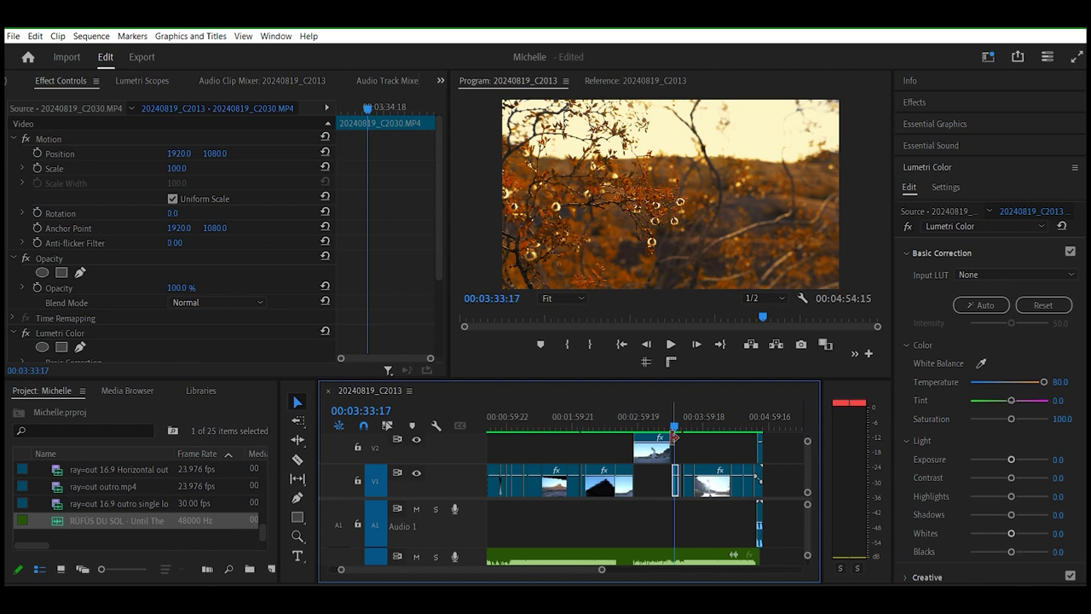
pyautogui.moveTo(603, 573); pyautogui.dragTo(572, 573)
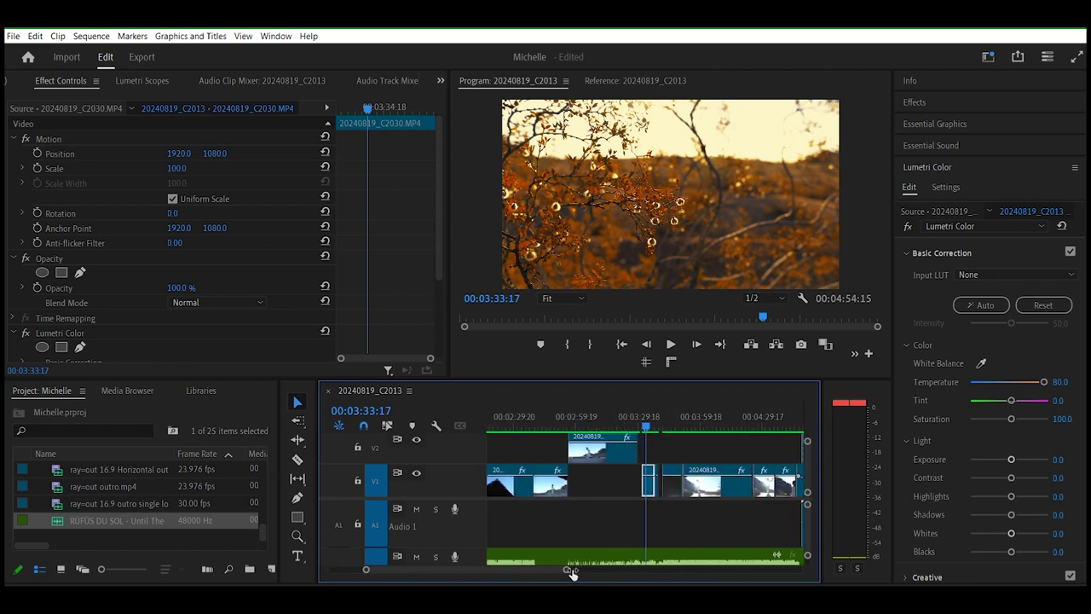
pyautogui.press('space')
pyautogui.click(653, 424)
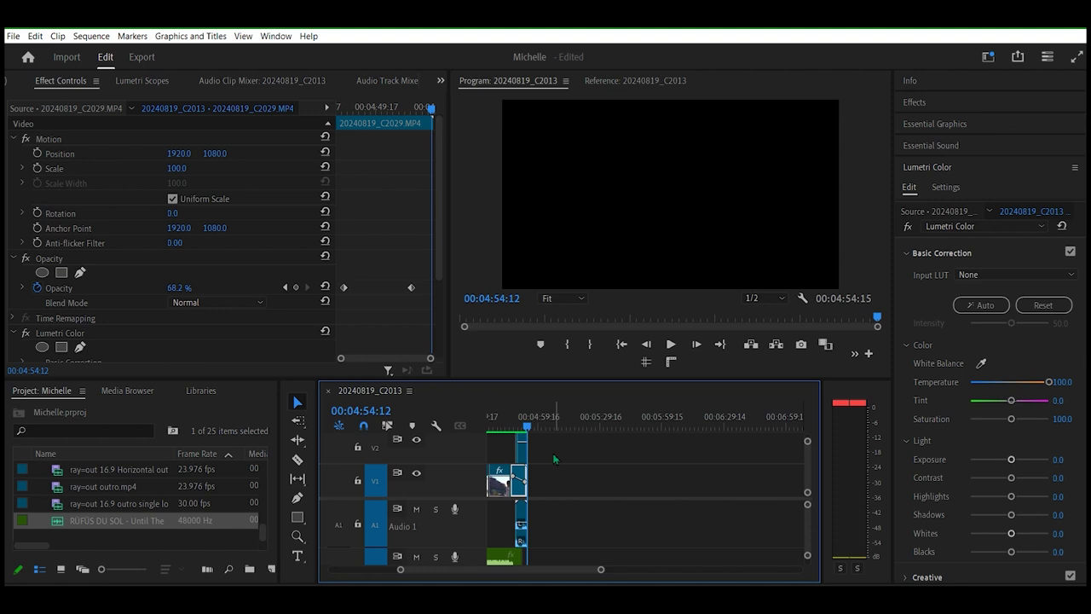
pyautogui.moveTo(527, 426); pyautogui.dragTo(511, 427)
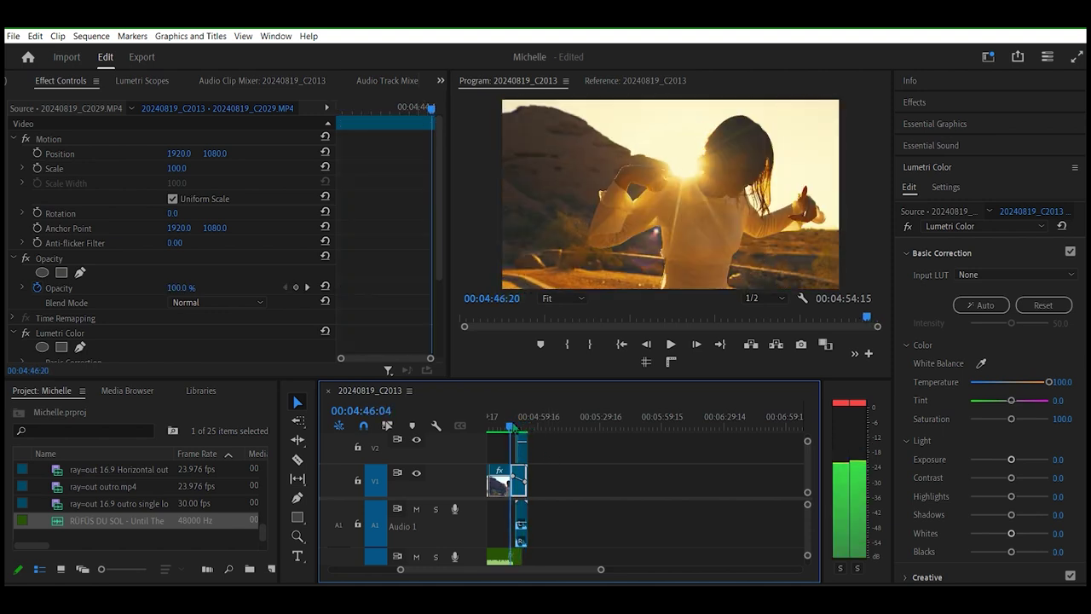
pyautogui.press('space')
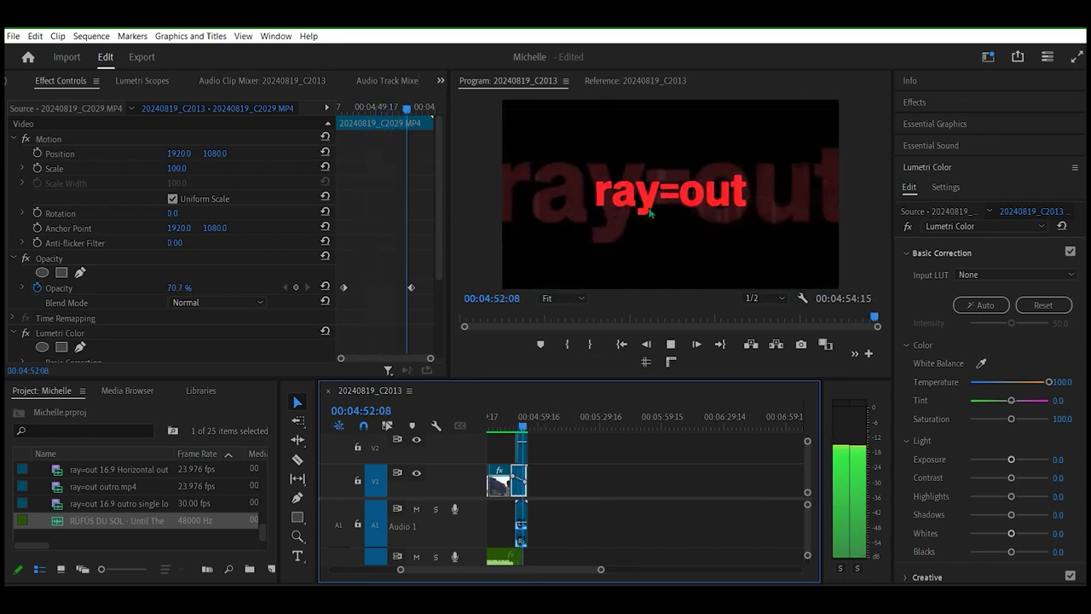
pyautogui.press('space')
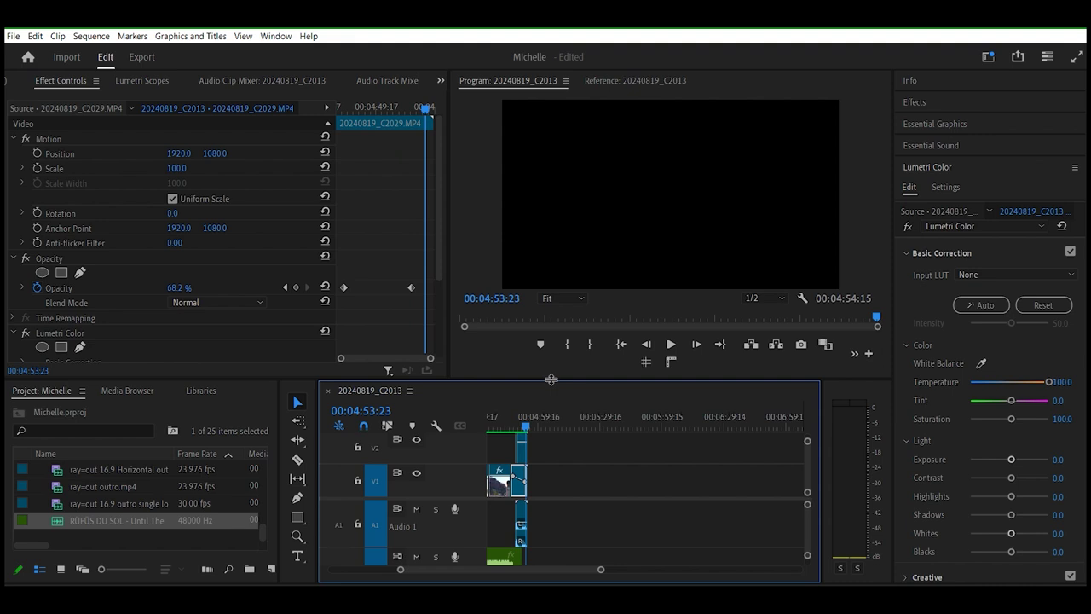
pyautogui.moveTo(602, 571); pyautogui.dragTo(580, 571)
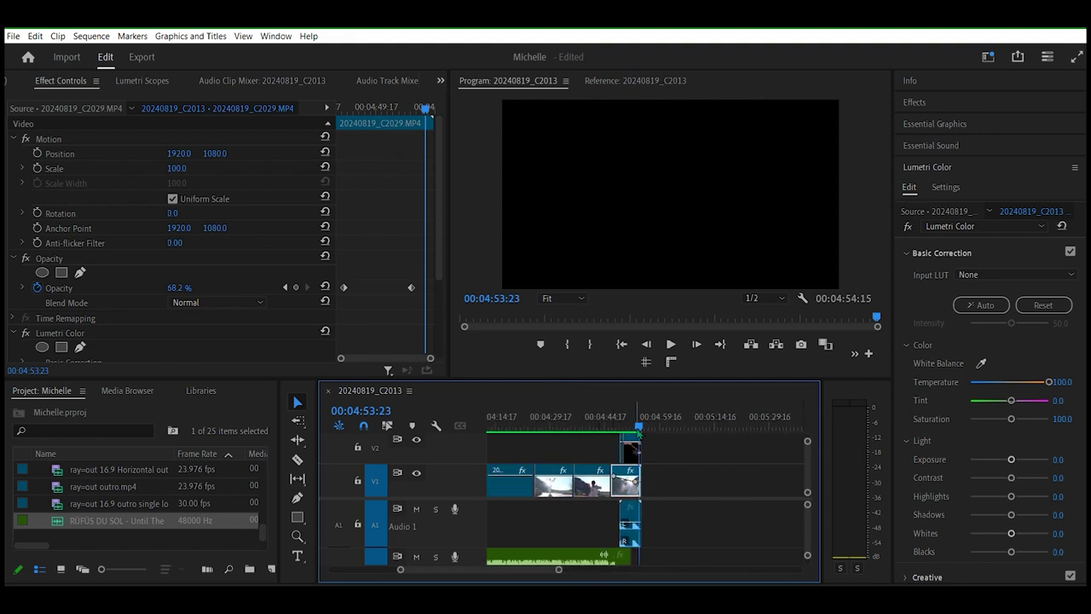
pyautogui.moveTo(639, 428); pyautogui.dragTo(623, 428)
pyautogui.press('space')
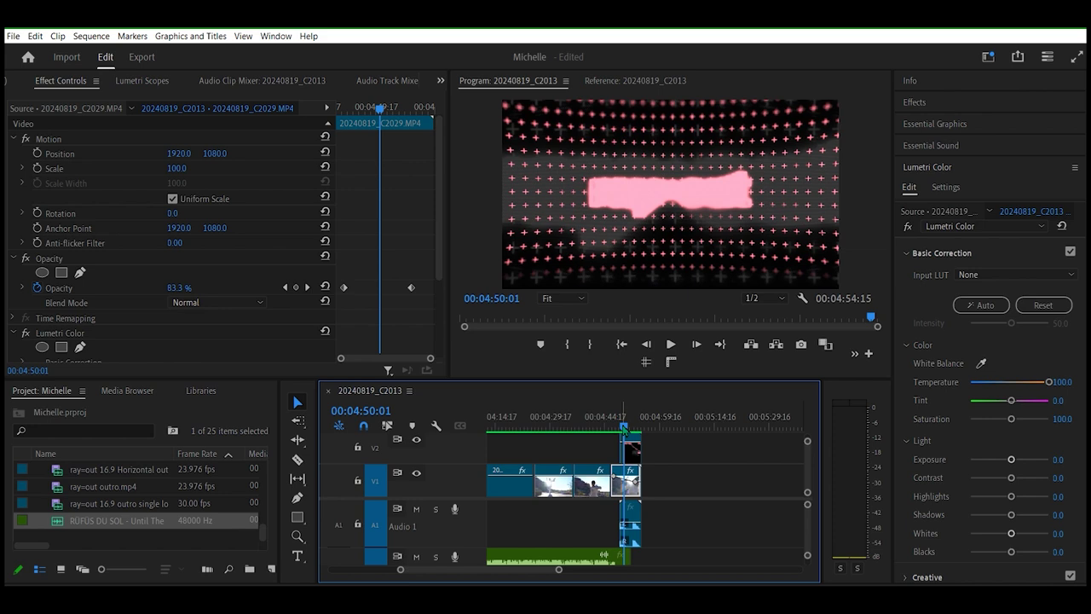
pyautogui.moveTo(625, 429); pyautogui.dragTo(528, 435)
# Step: Select clip 20240819_C2029, zoom the timeline out, and park the playhead near the start
pyautogui.click(564, 485)
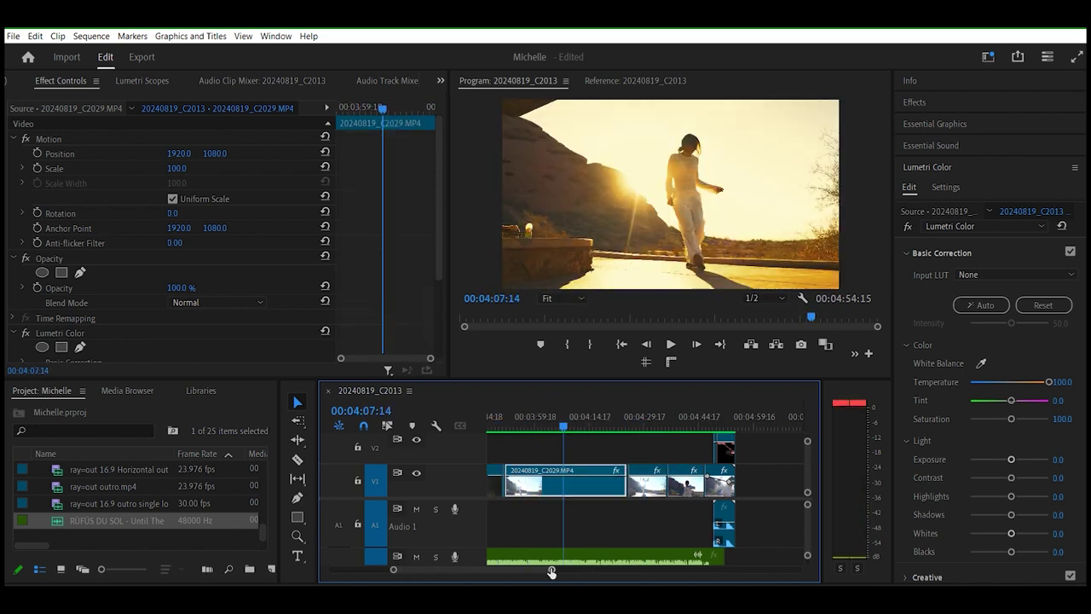
pyautogui.moveTo(551, 572); pyautogui.dragTo(647, 559)
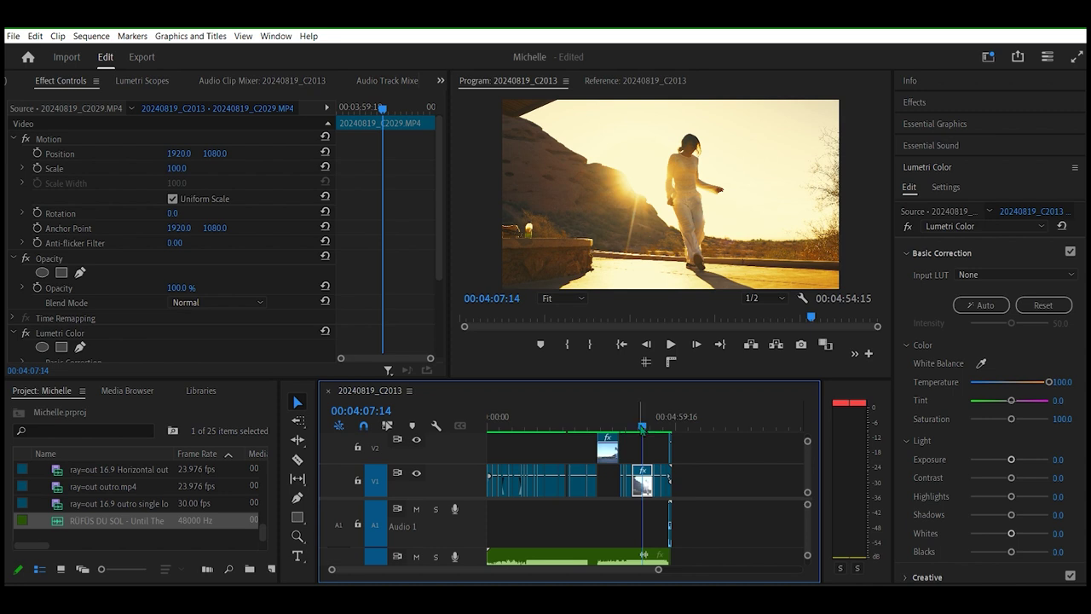
pyautogui.moveTo(642, 426); pyautogui.dragTo(615, 429)
pyautogui.click(495, 438)
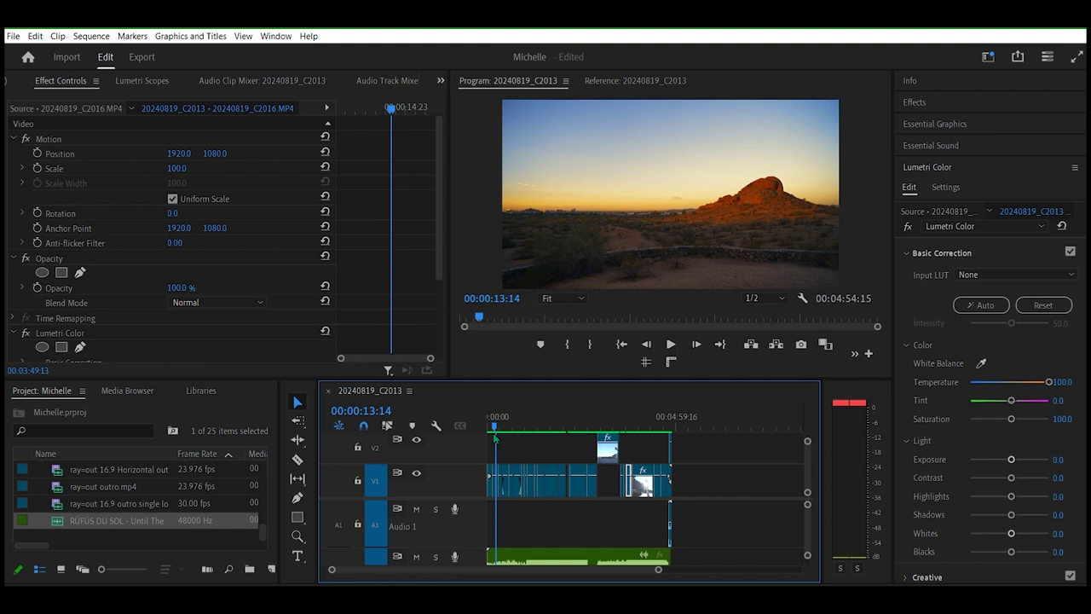
# Step: Request media export of the sequence via File > Export > Media
pyautogui.click(14, 35)
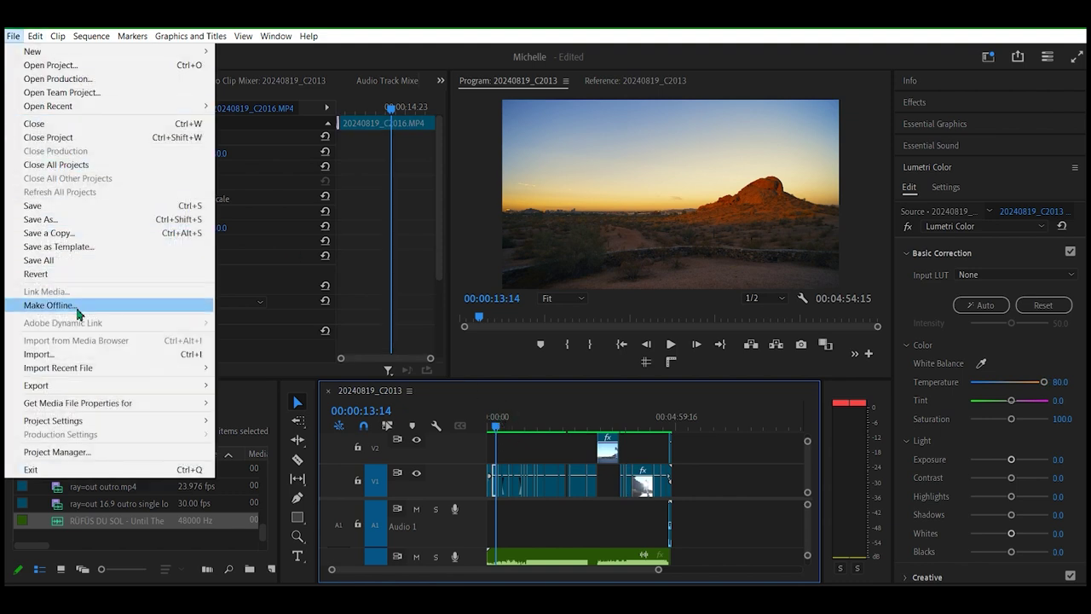
pyautogui.moveTo(116, 385)
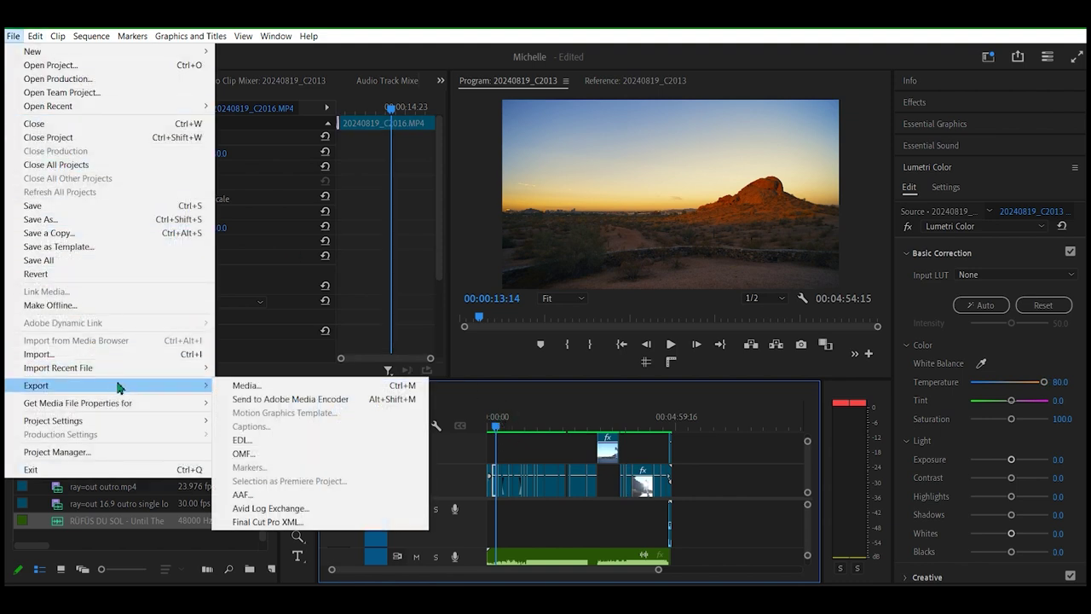
pyautogui.click(241, 385)
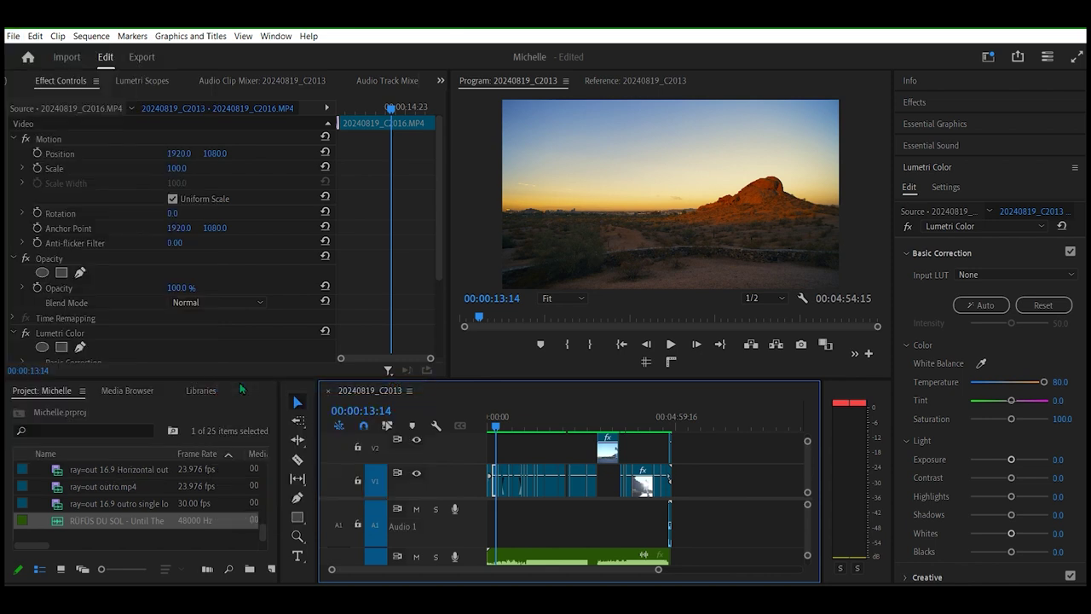
# Step: Choose the Match Source - Adaptive High Bitrate export preset
pyautogui.hotkey('ctrl', 'm')
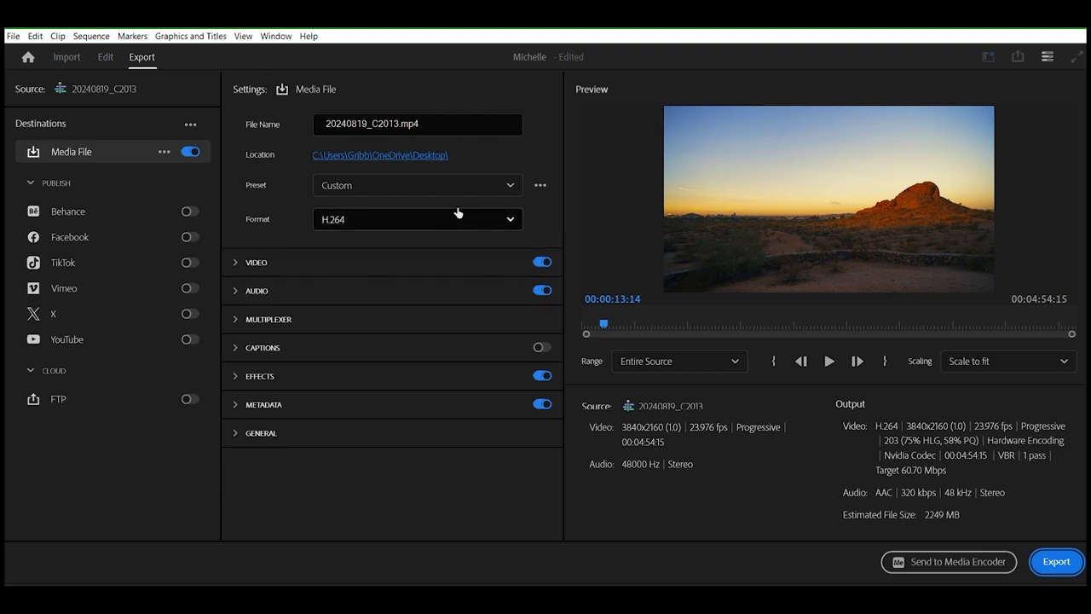
pyautogui.click(493, 191)
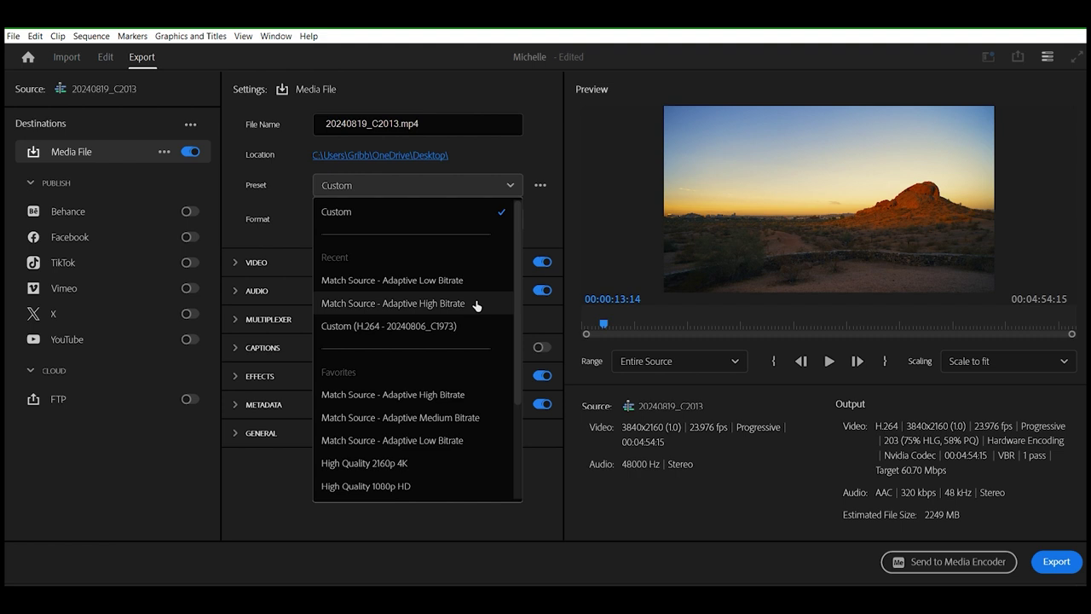
pyautogui.click(473, 397)
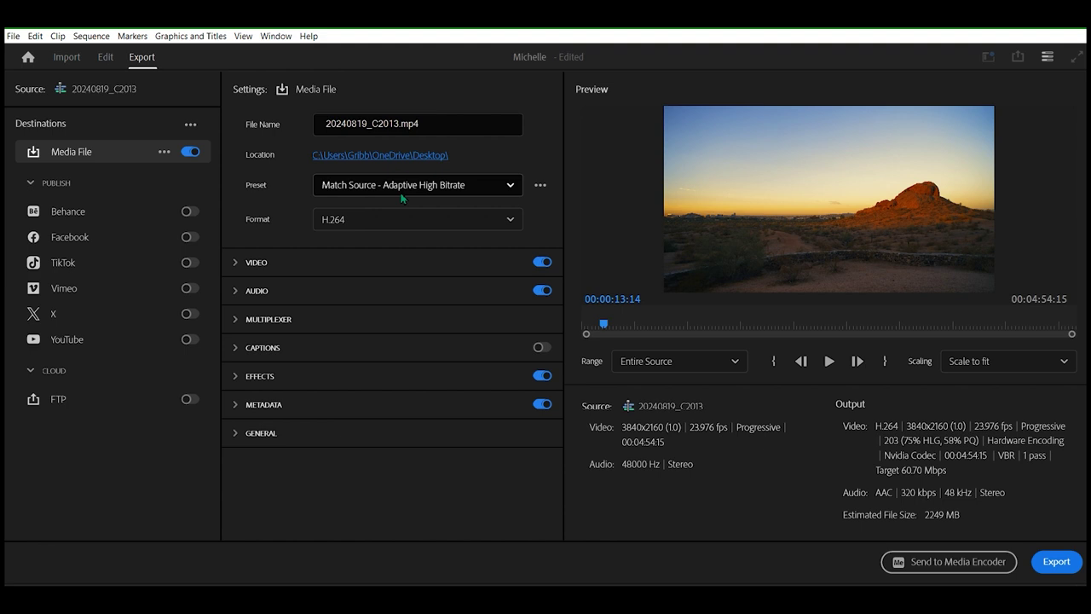
# Step: Enable Render at Maximum Depth and Use Maximum Render Quality in the Video settings
pyautogui.click(271, 265)
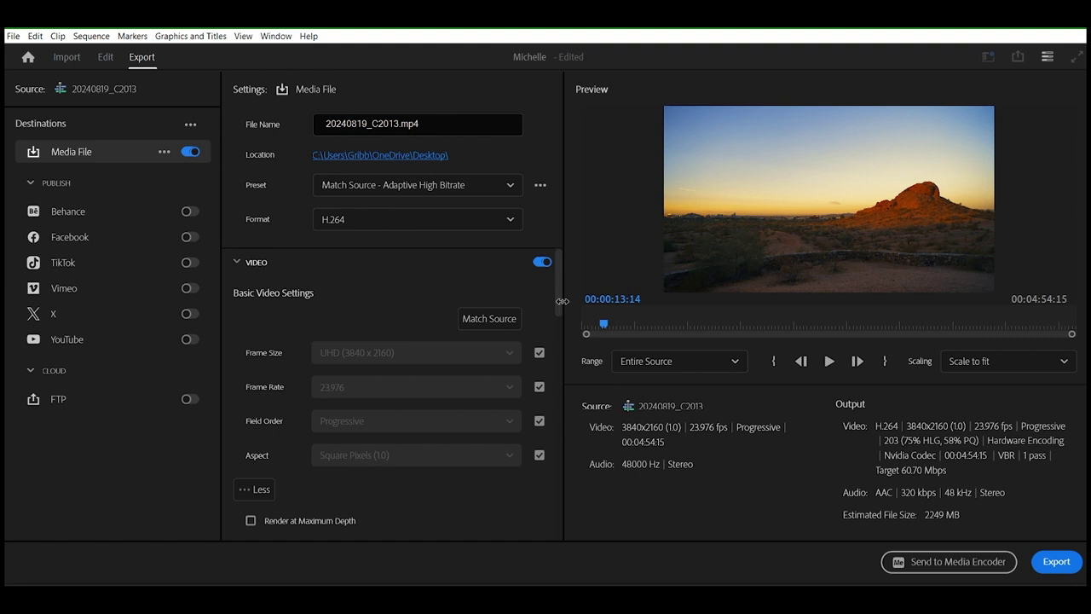
pyautogui.scroll(-4, 558, 307)
pyautogui.scroll(3, 565, 328)
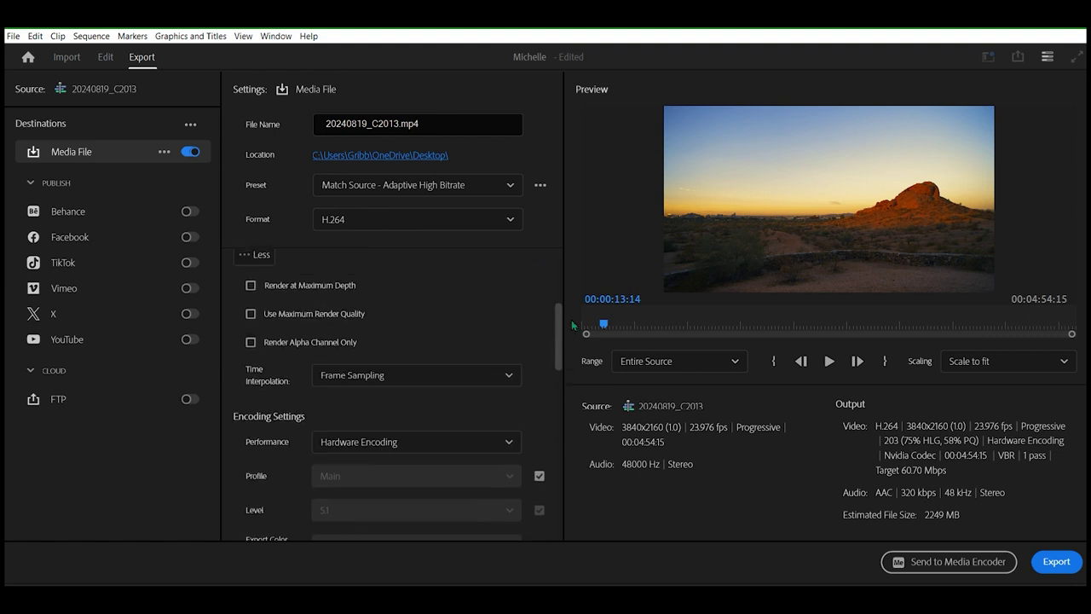
pyautogui.click(251, 358)
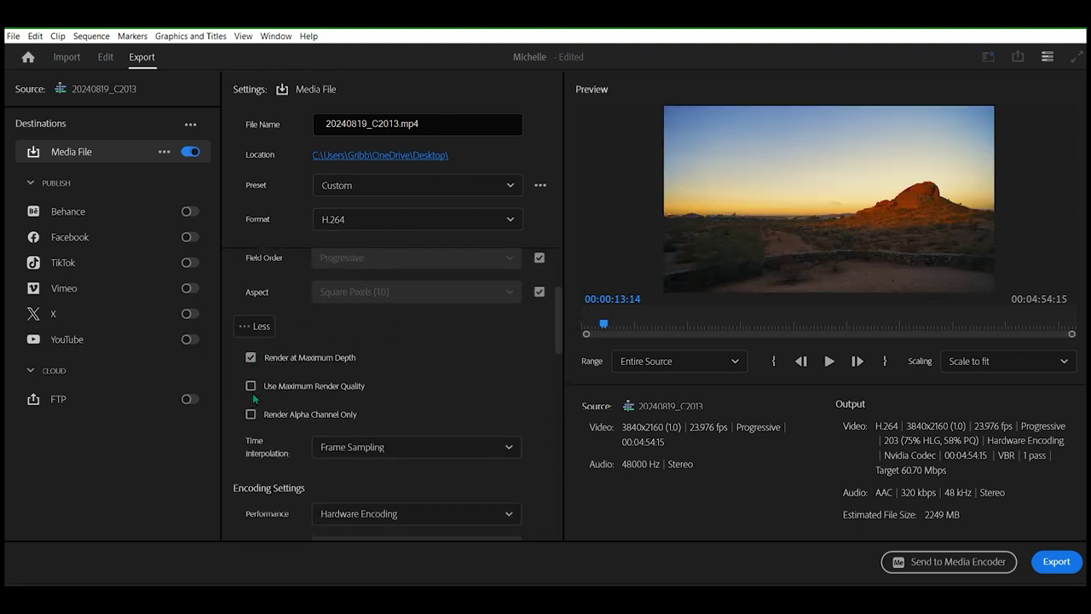
pyautogui.click(251, 387)
pyautogui.moveTo(556, 316); pyautogui.dragTo(578, 465)
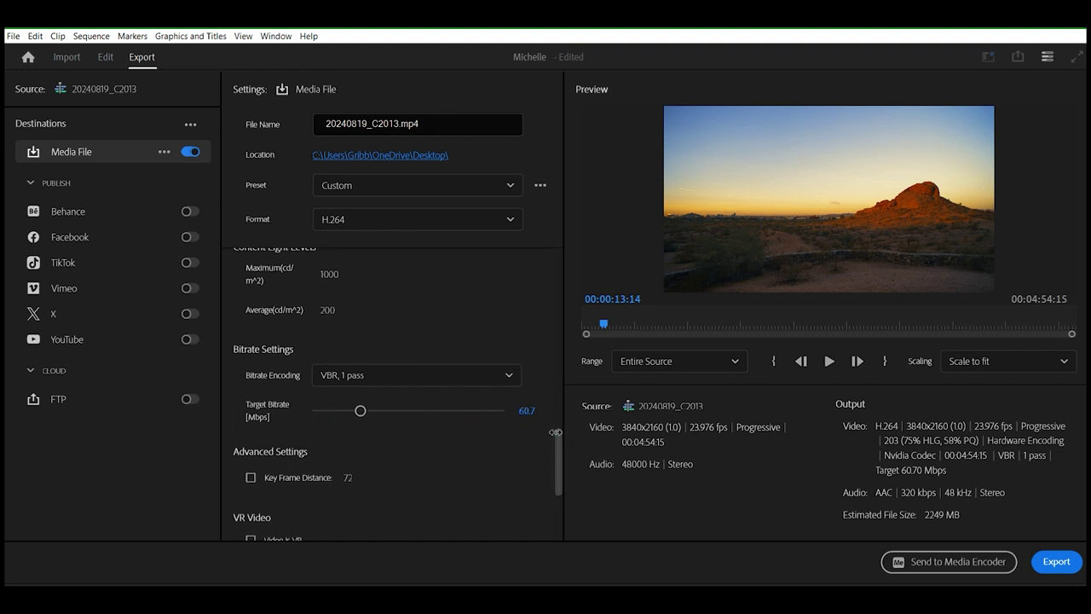
pyautogui.moveTo(554, 436); pyautogui.dragTo(566, 494)
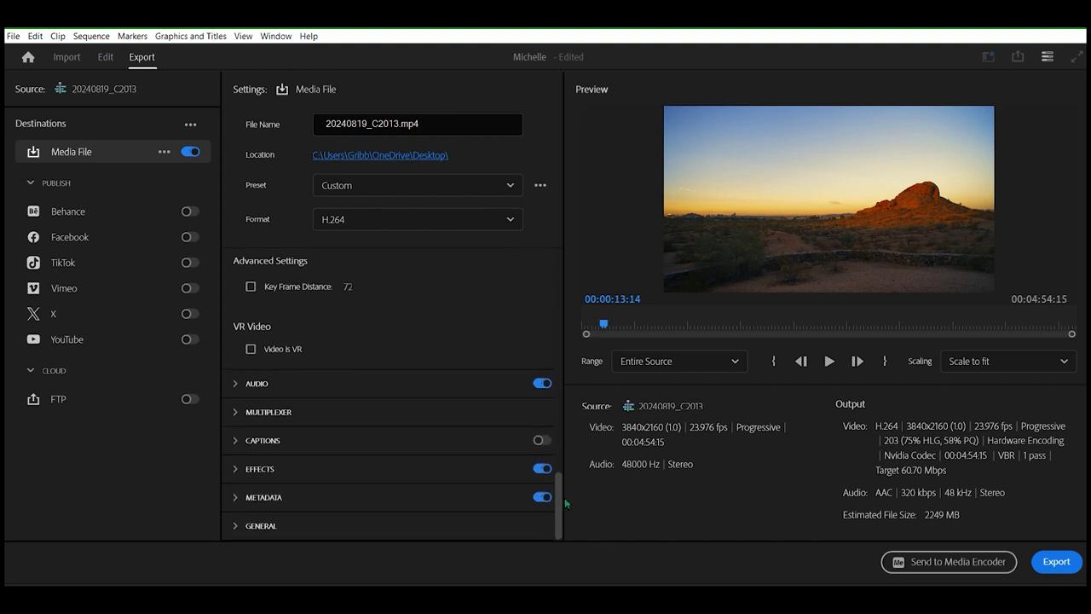
# Step: Turn on Use Previews and Use Proxies in the General export options
pyautogui.click(453, 520)
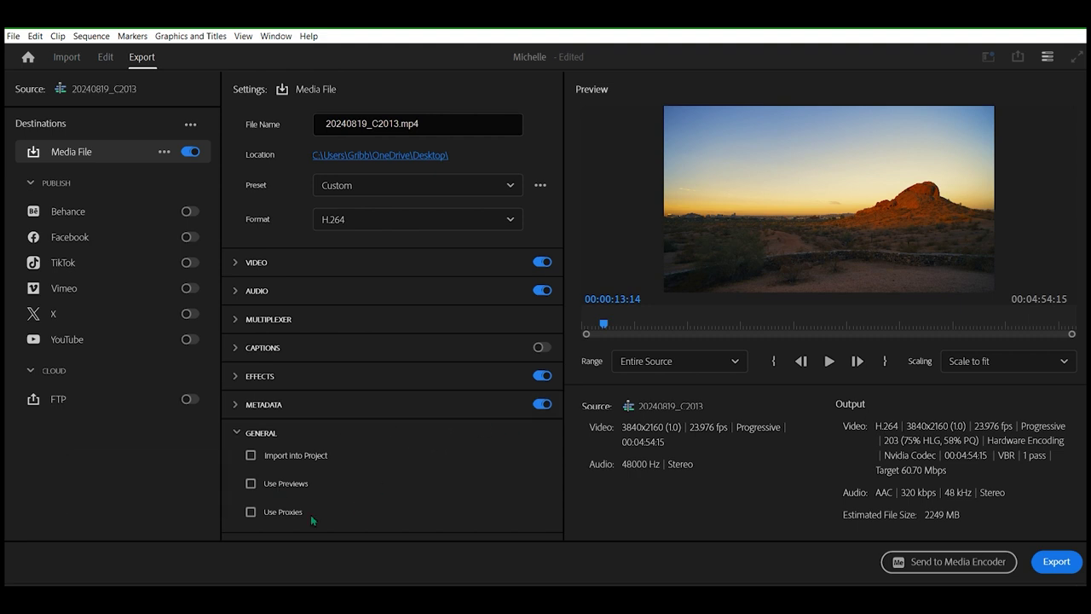
pyautogui.moveTo(256, 498)
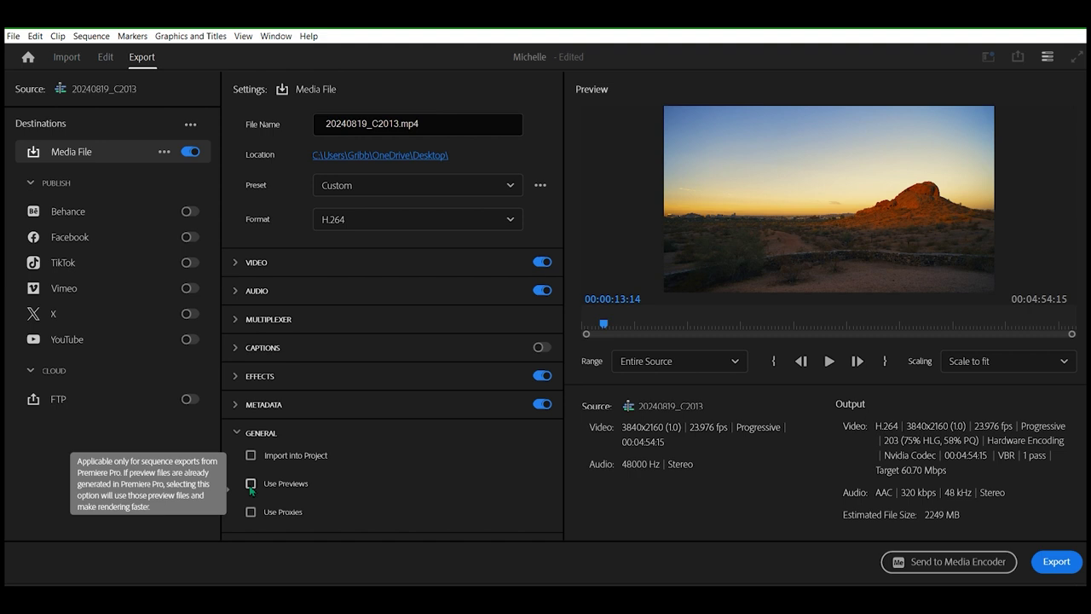
pyautogui.click(251, 487)
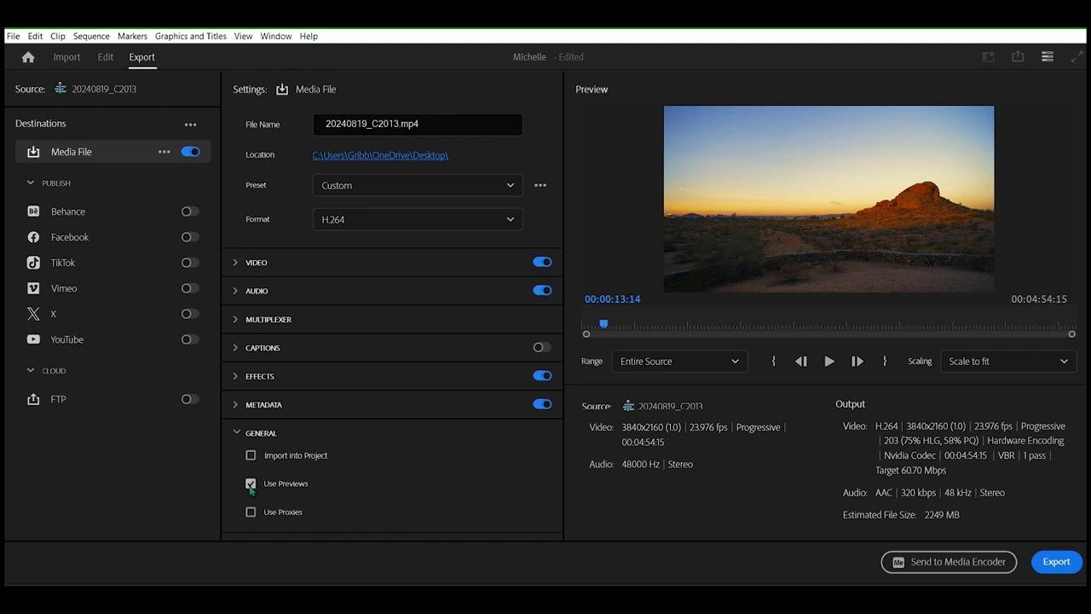
pyautogui.click(250, 513)
pyautogui.click(1049, 562)
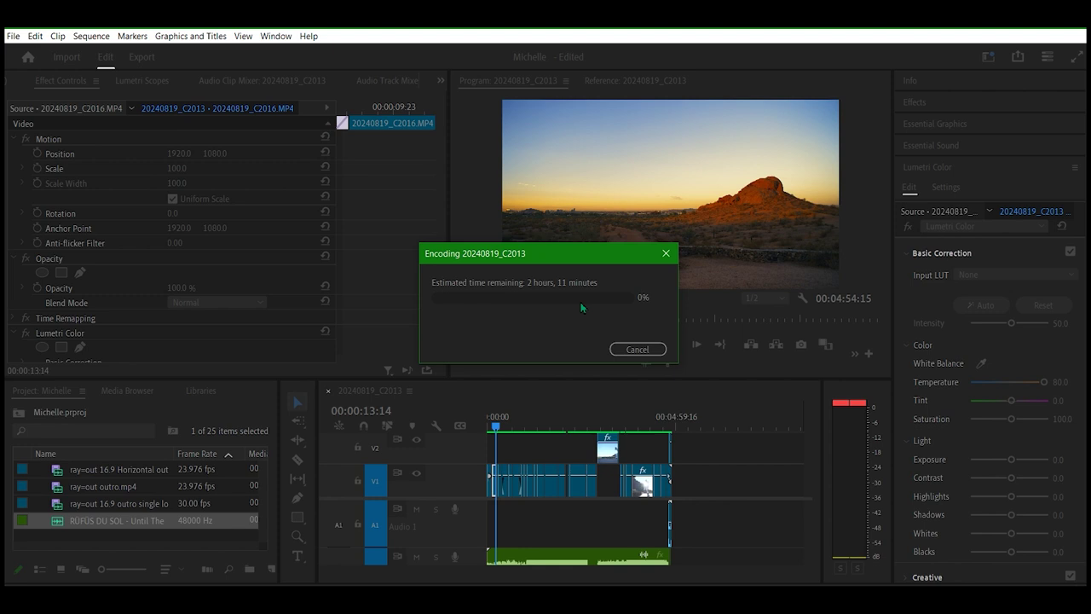
pyautogui.click(638, 350)
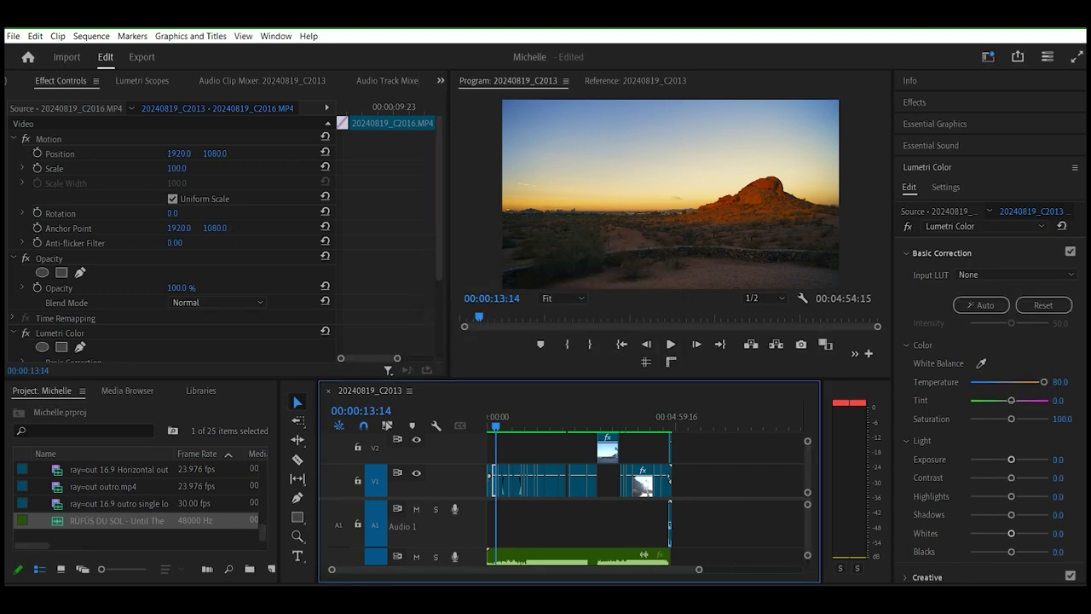
pyautogui.click(10, 37)
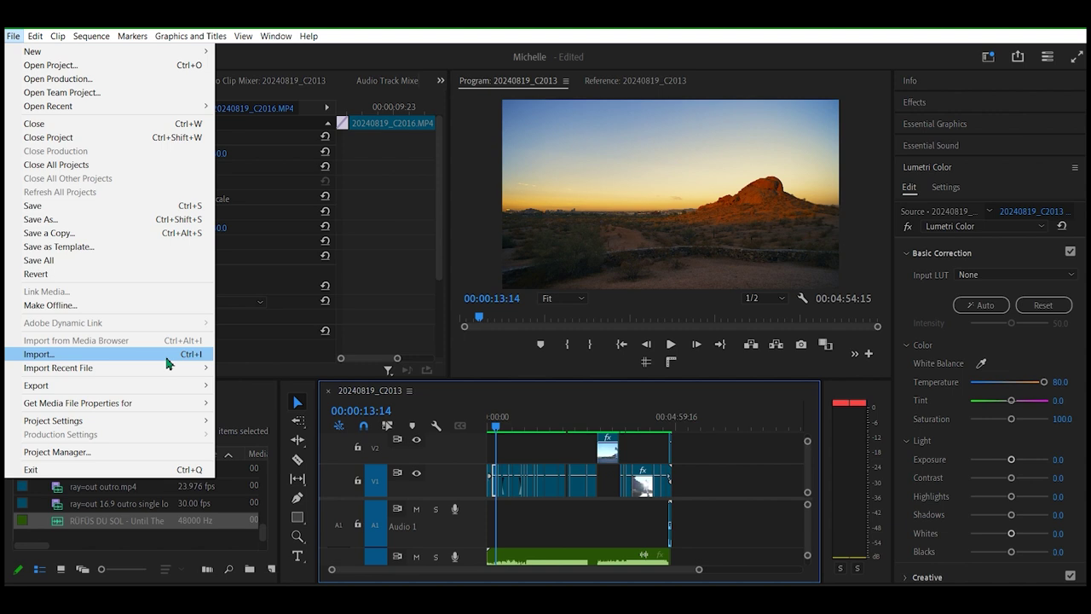
pyautogui.moveTo(182, 388)
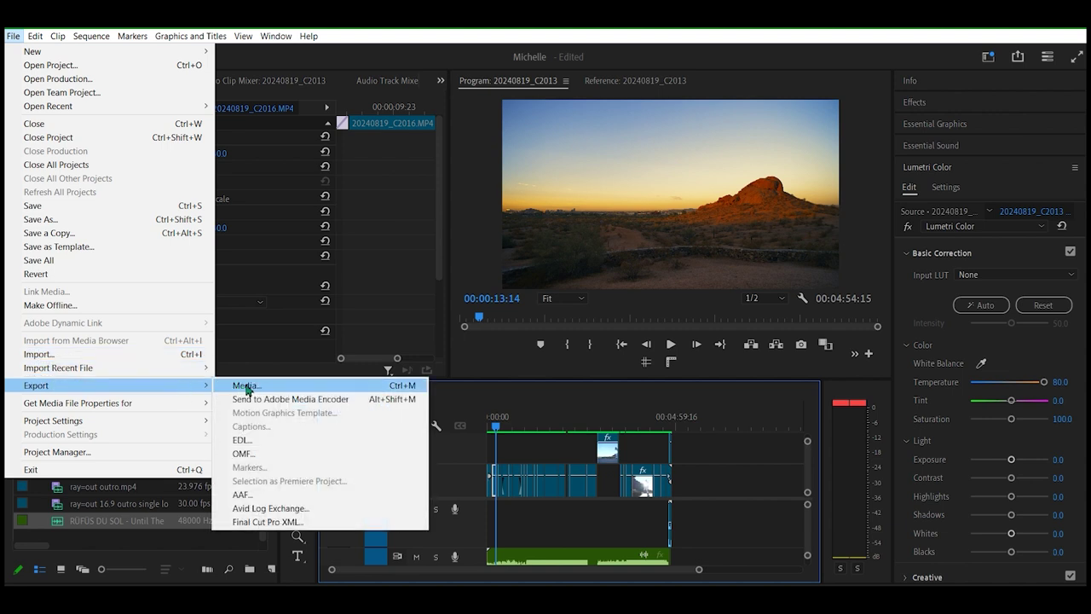
pyautogui.click(245, 386)
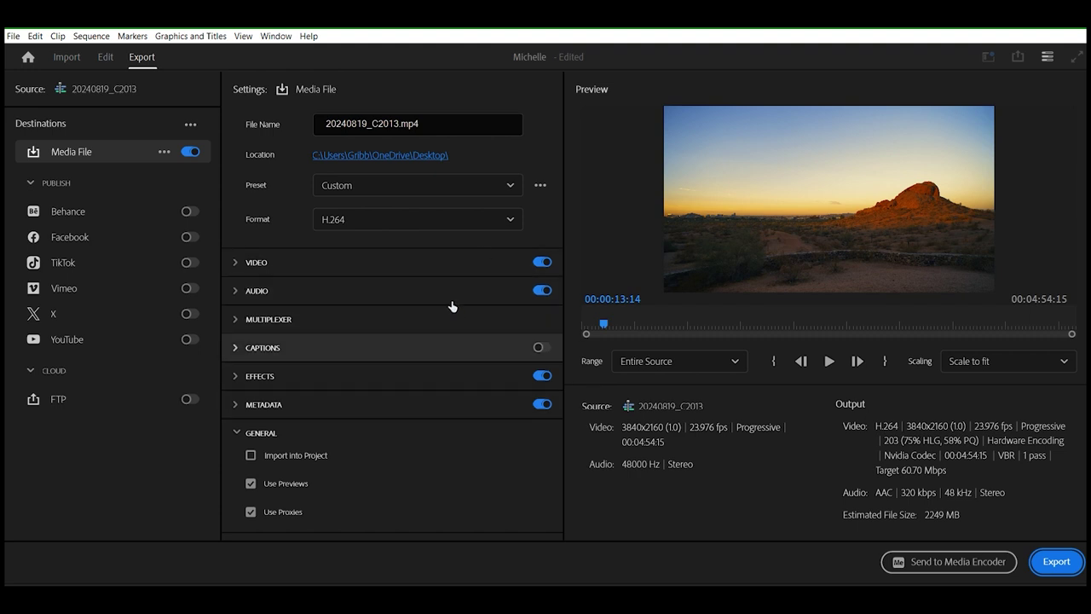
# Step: Turn off Render at Maximum Depth and Use Maximum Render Quality in Video settings
pyautogui.click(289, 269)
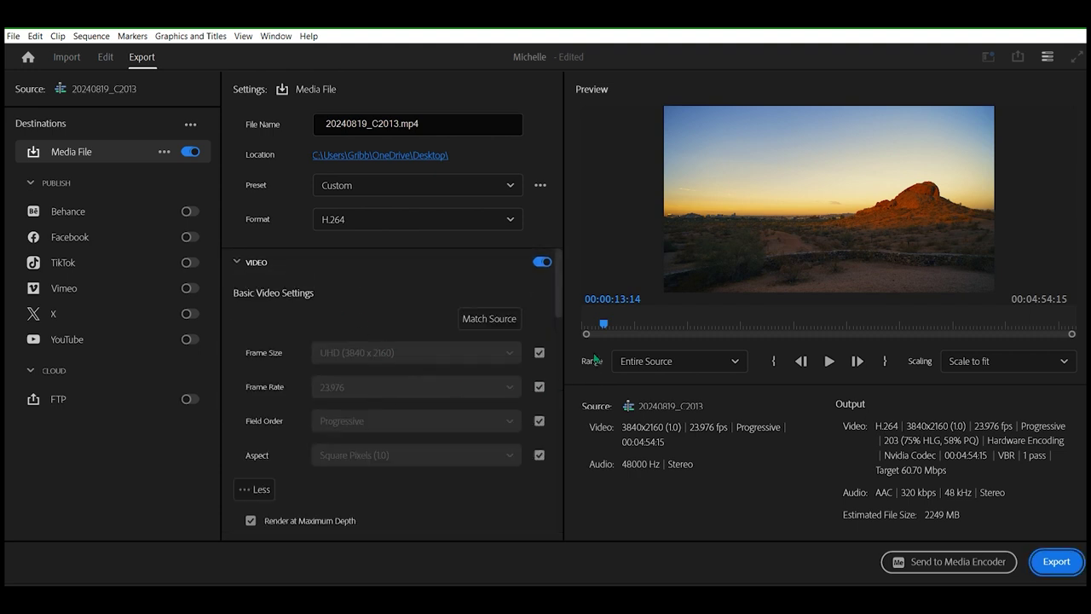
pyautogui.scroll(-3, 477, 350)
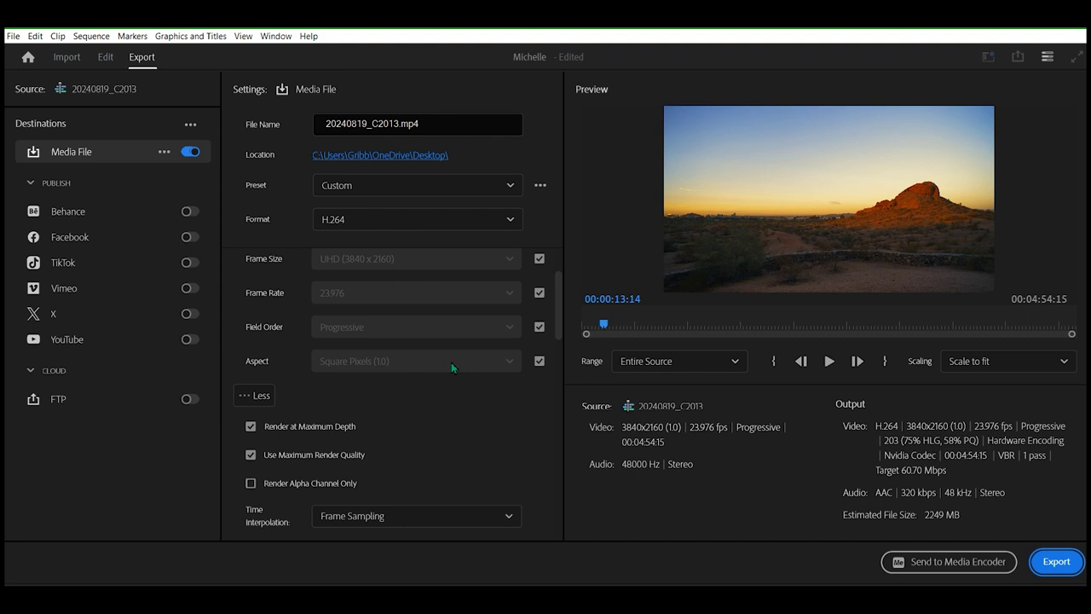
pyautogui.click(251, 426)
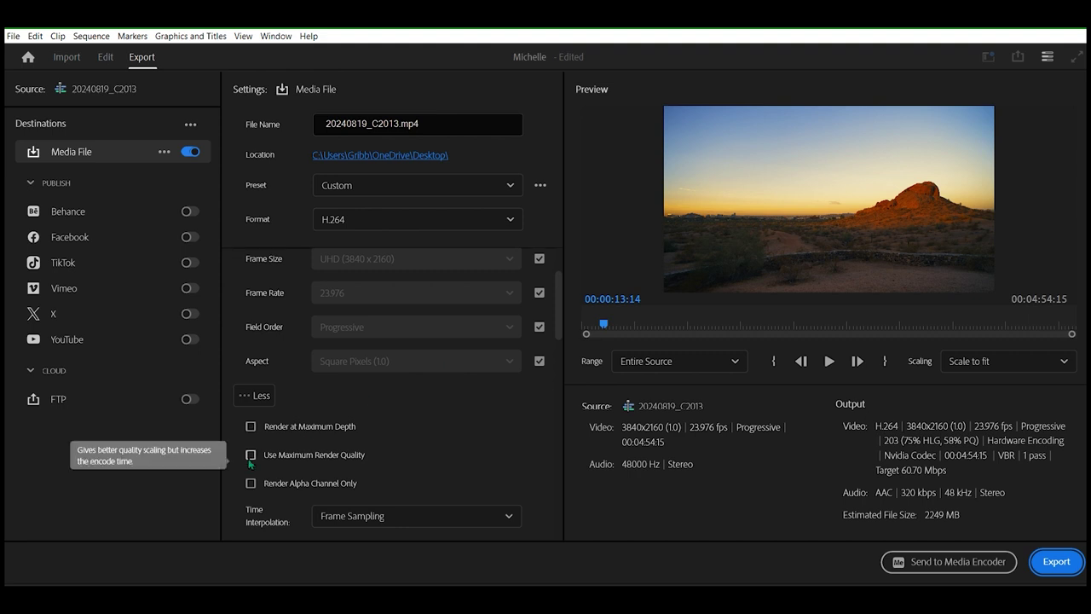
pyautogui.click(251, 454)
pyautogui.moveTo(559, 324); pyautogui.dragTo(585, 538)
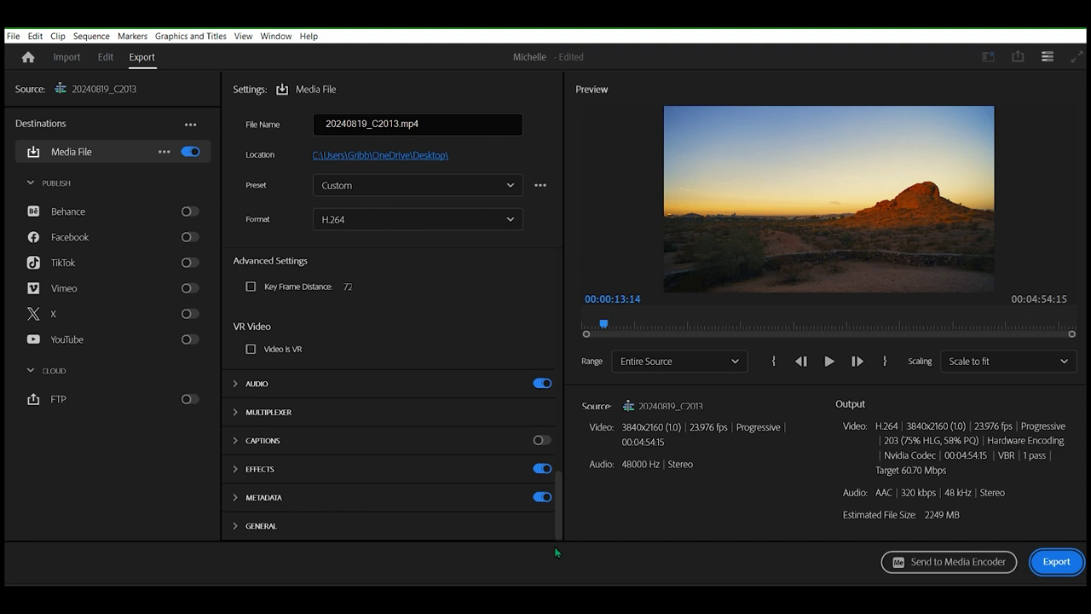
# Step: Keep the Match Source - Adaptive High Bitrate preset and start the export
pyautogui.click(508, 533)
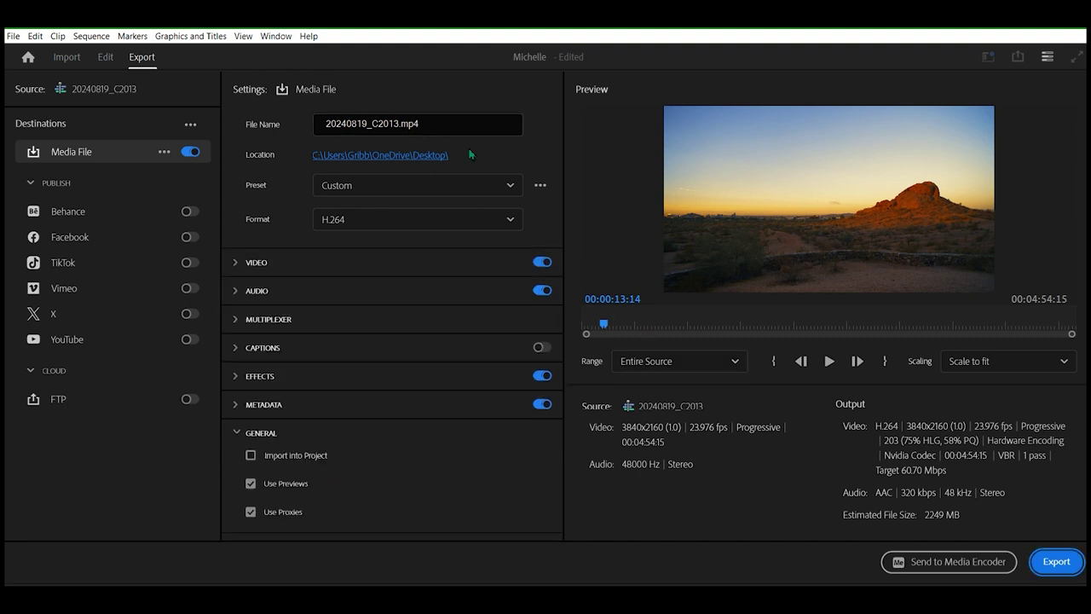
pyautogui.click(508, 185)
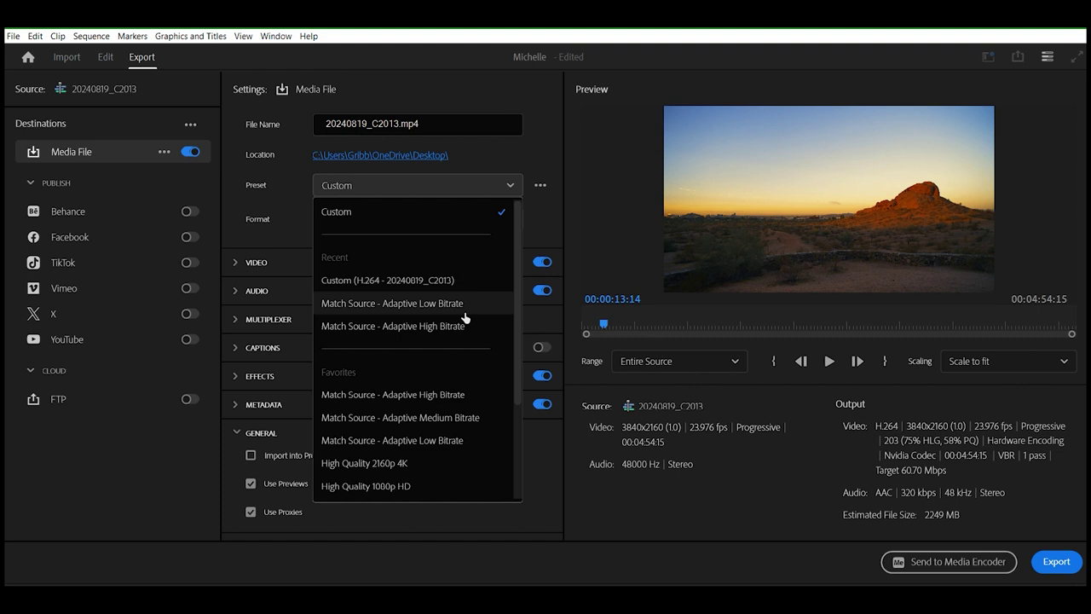
pyautogui.press('Escape')
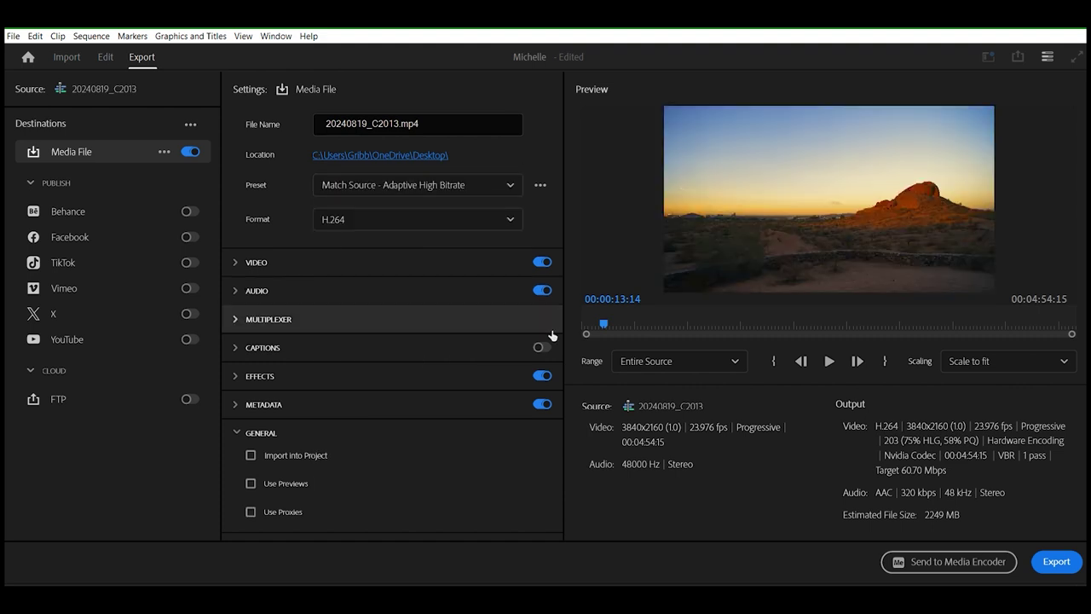
pyautogui.click(1056, 561)
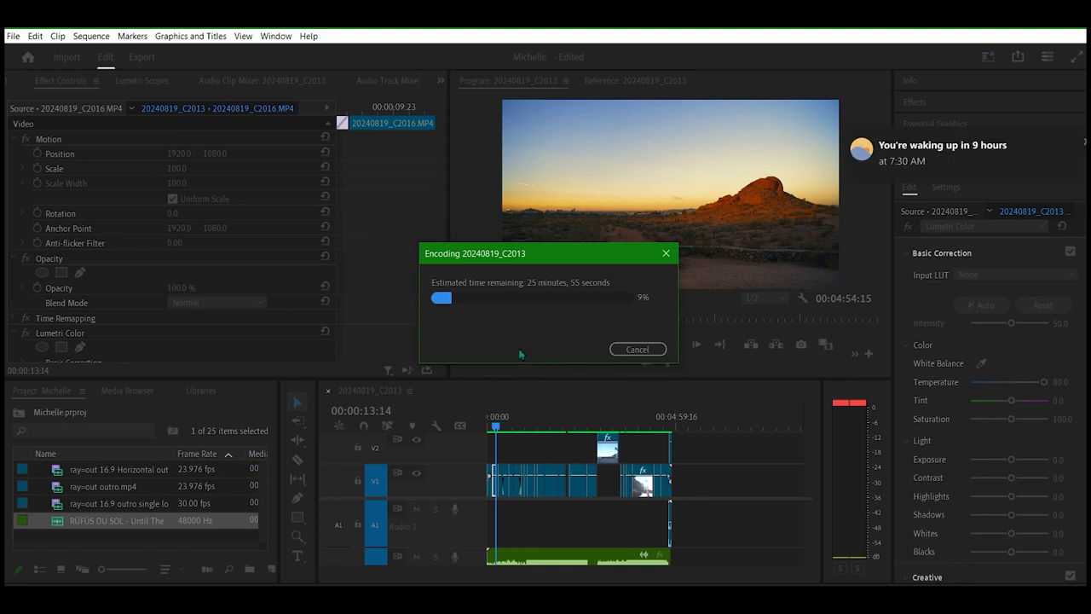
pyautogui.click(928, 147)
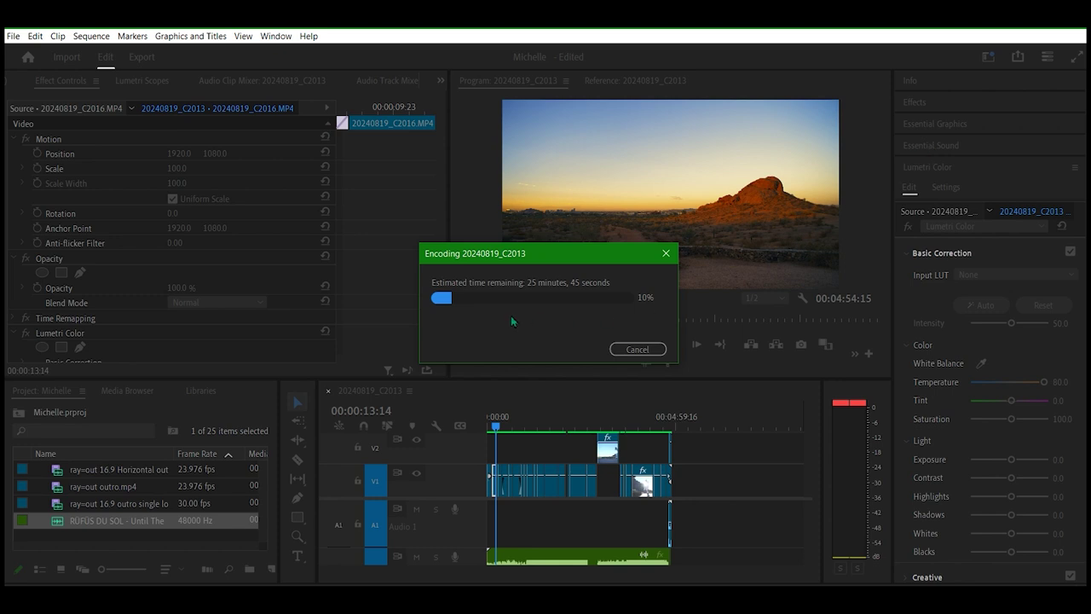